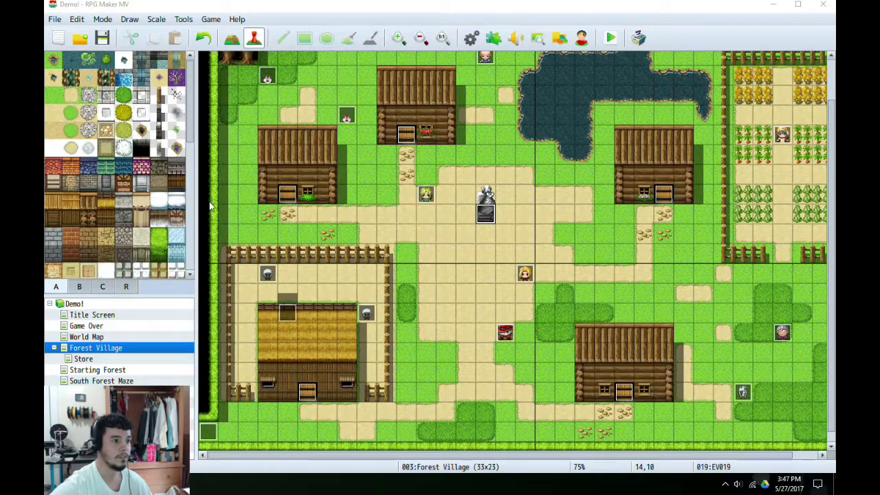
Confirm in Plugin Manager that HIME_GameOverEvents is enabled with Gameover Map ID 15.
left_click(493, 38)
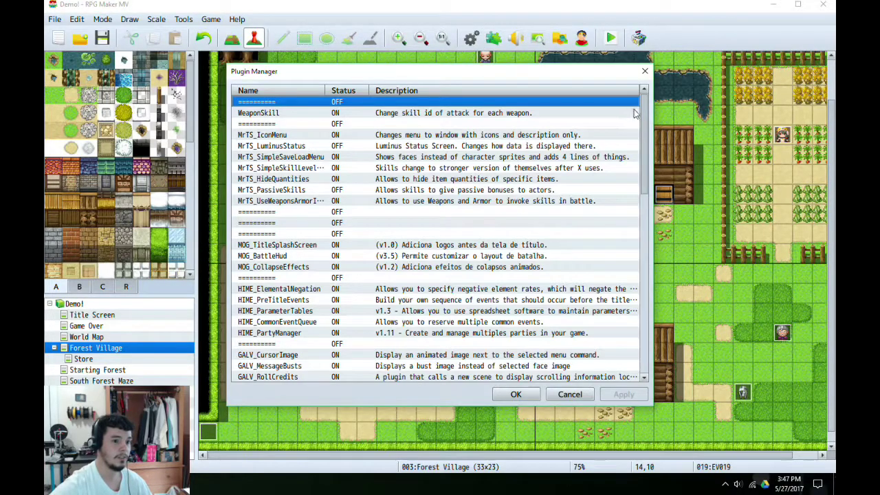
left_click_drag(643, 116, 633, 318)
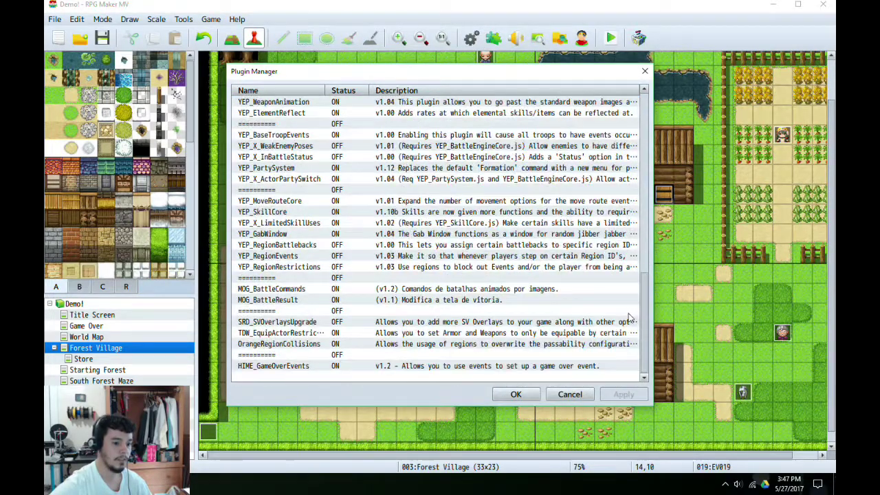
double_click(275, 366)
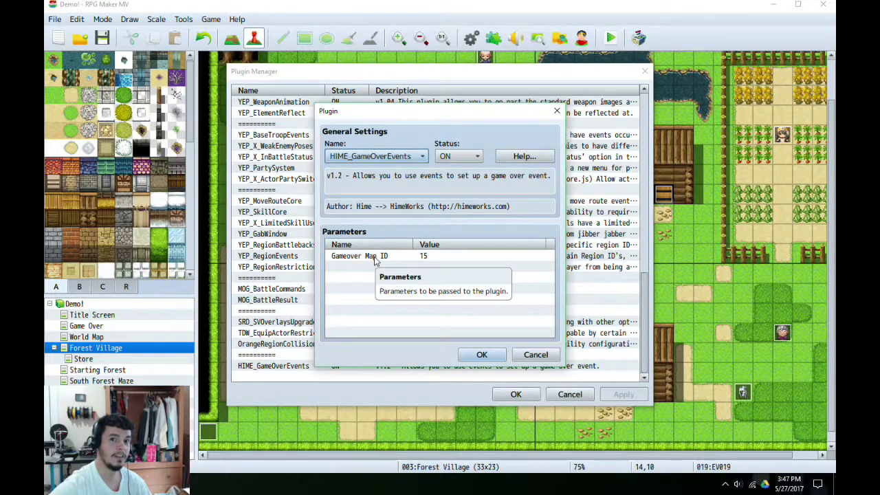
left_click(375, 259)
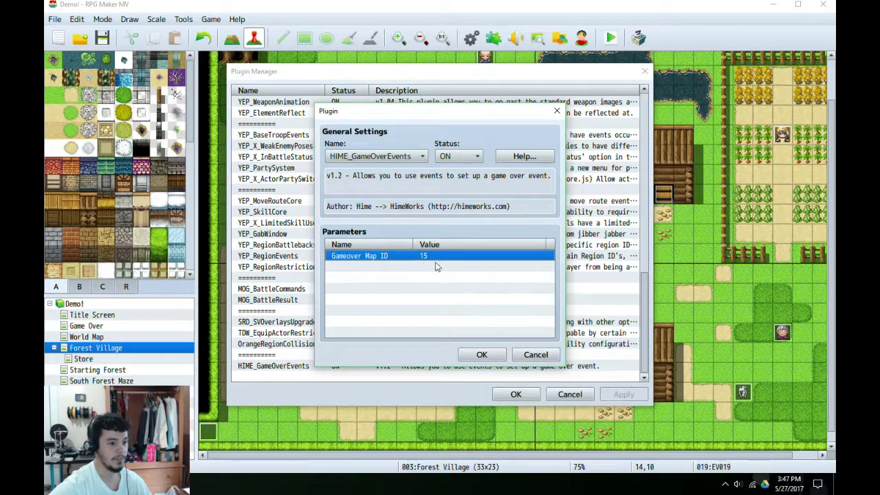
left_click(482, 355)
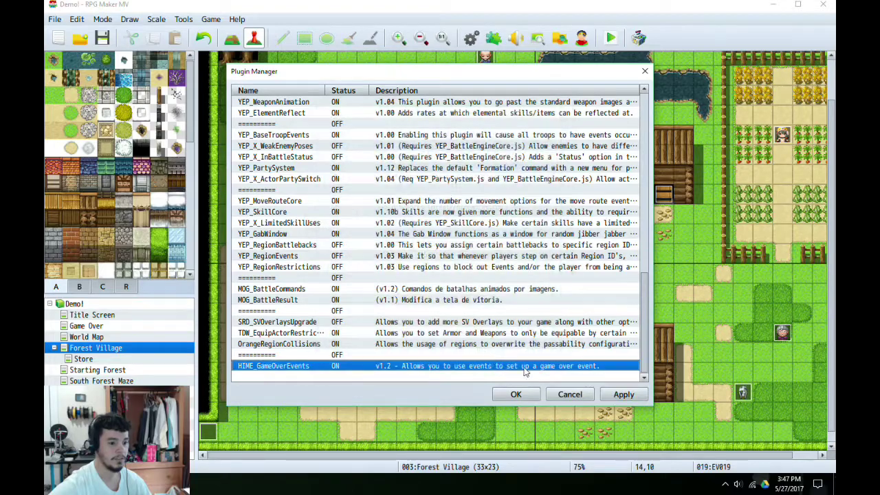
Close Plugin Manager, switch to the Game Over map and open its EV001 event.
left_click(516, 395)
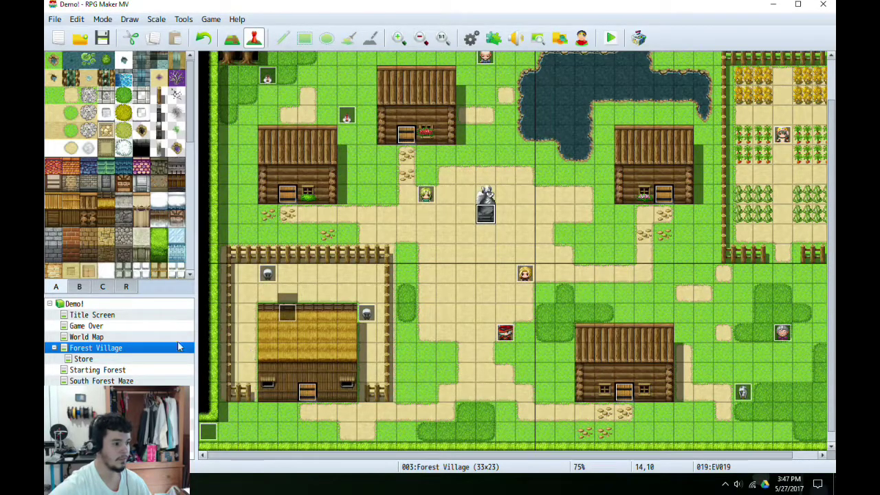
left_click(84, 326)
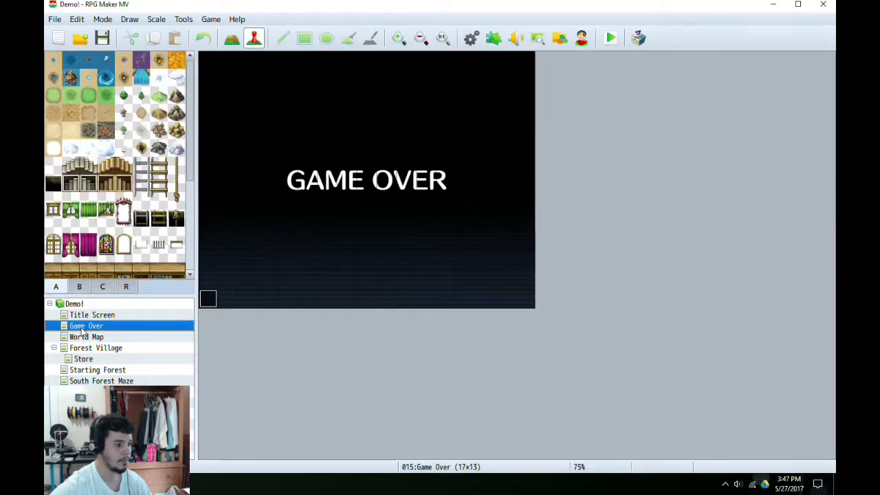
double_click(208, 300)
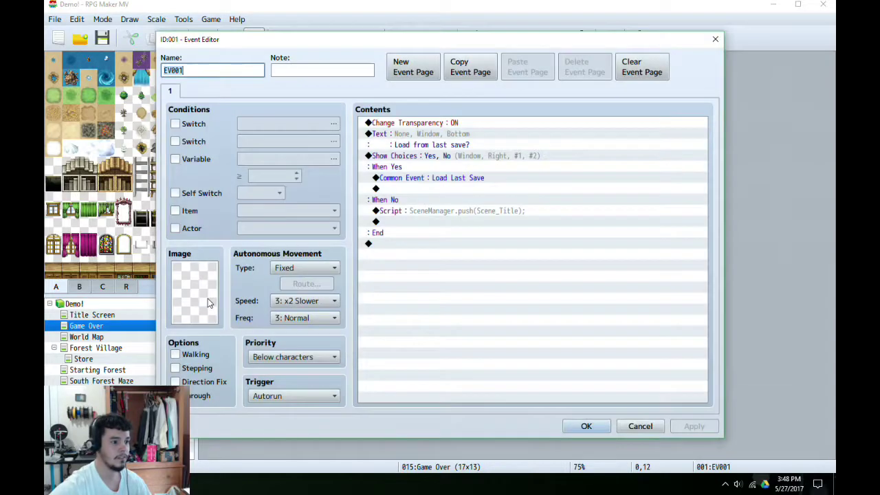
Review the event's transparency, 'Load from last save?' message, Yes/No choices, Load Last Save call and title script.
left_click(443, 124)
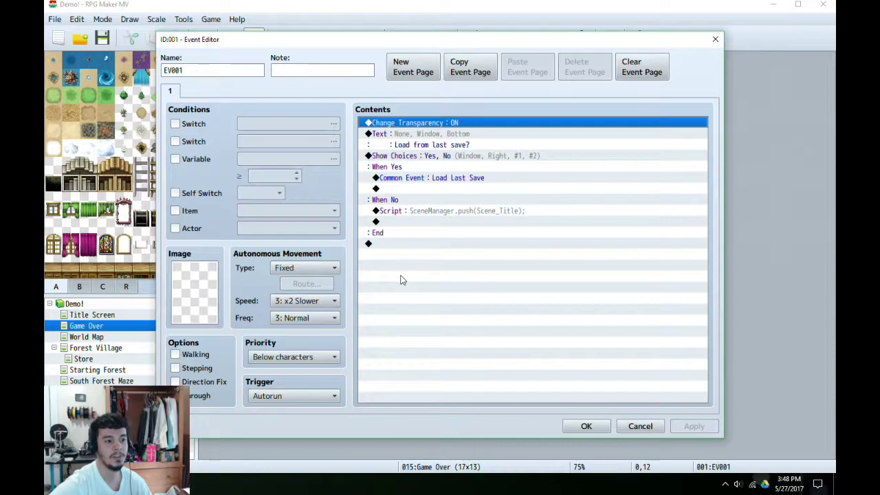
left_click(420, 141)
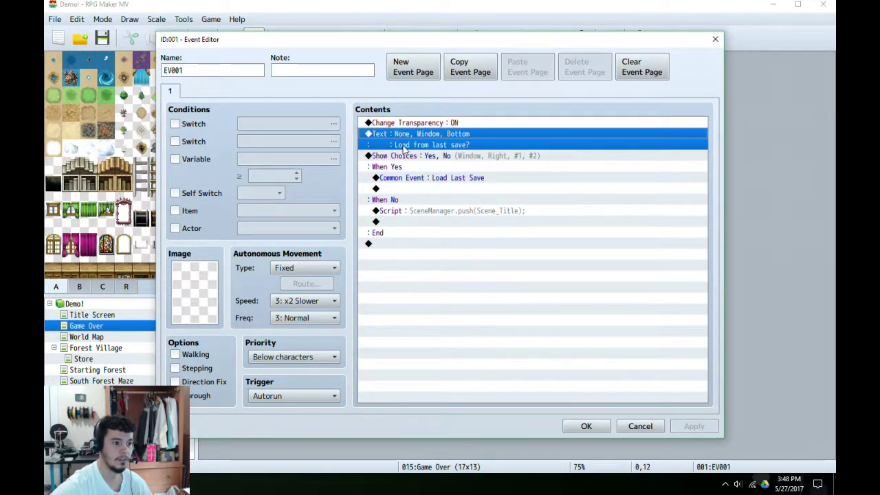
left_click(417, 156)
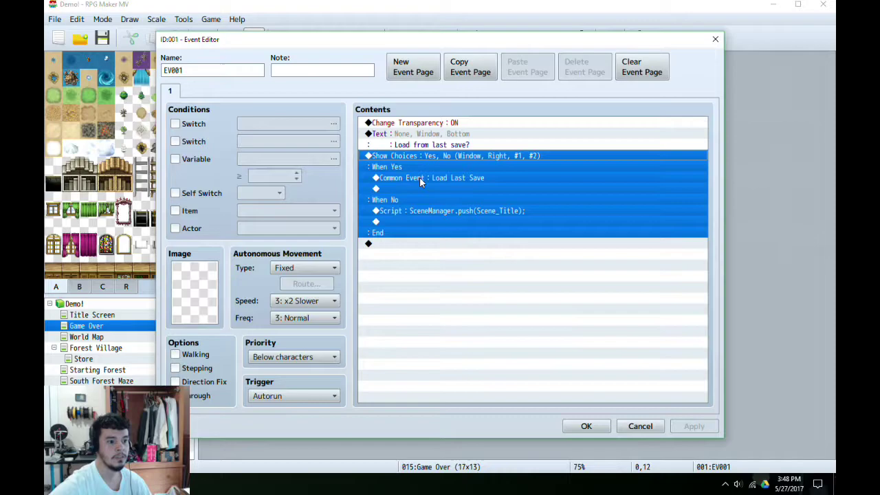
left_click(419, 178)
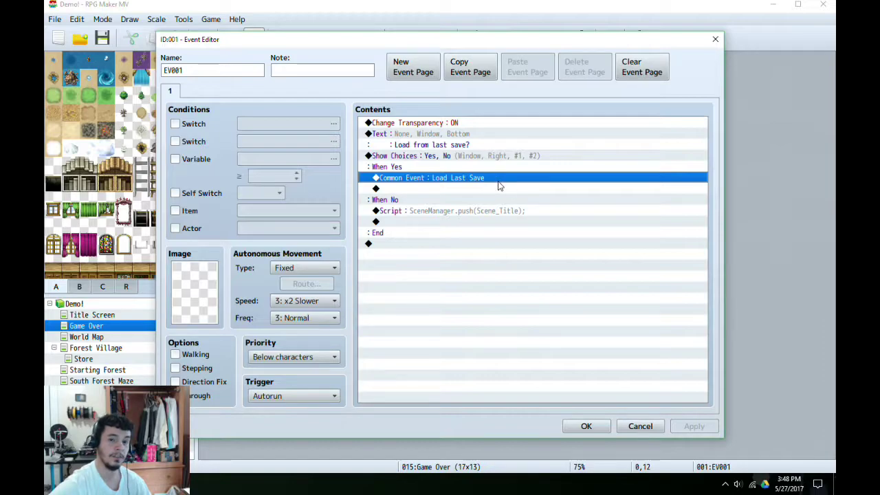
left_click(416, 212)
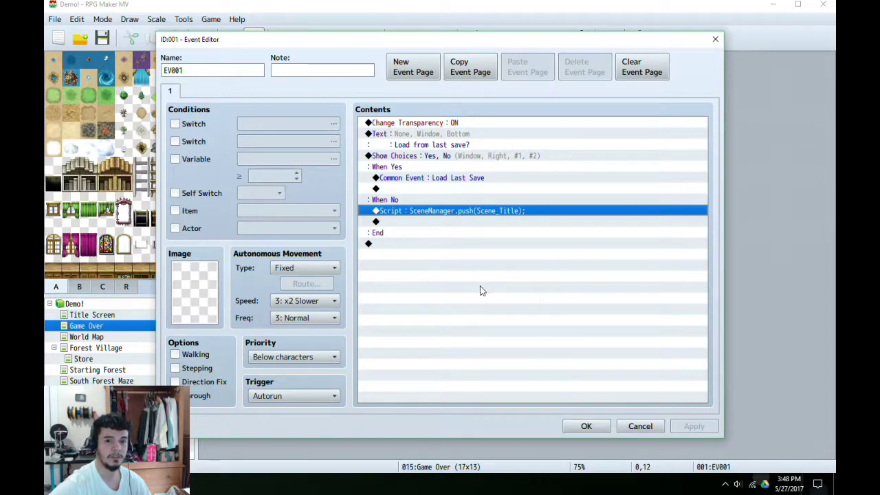
left_click(601, 427)
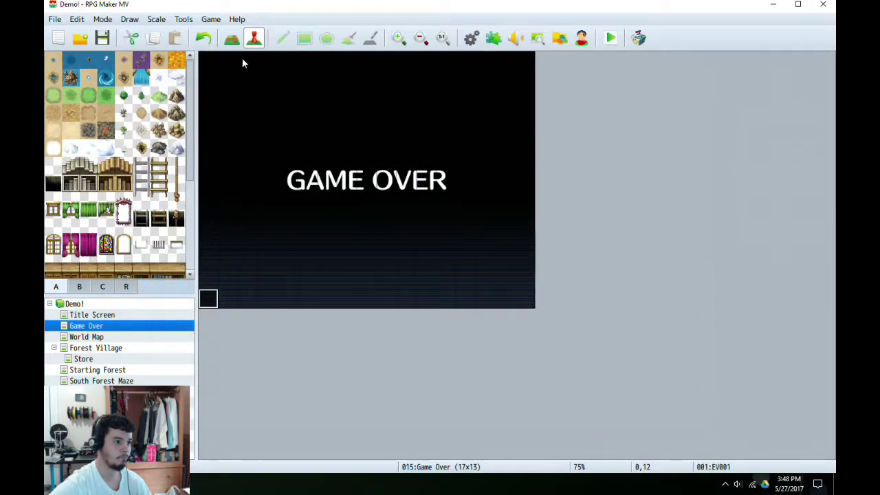
left_click(183, 20)
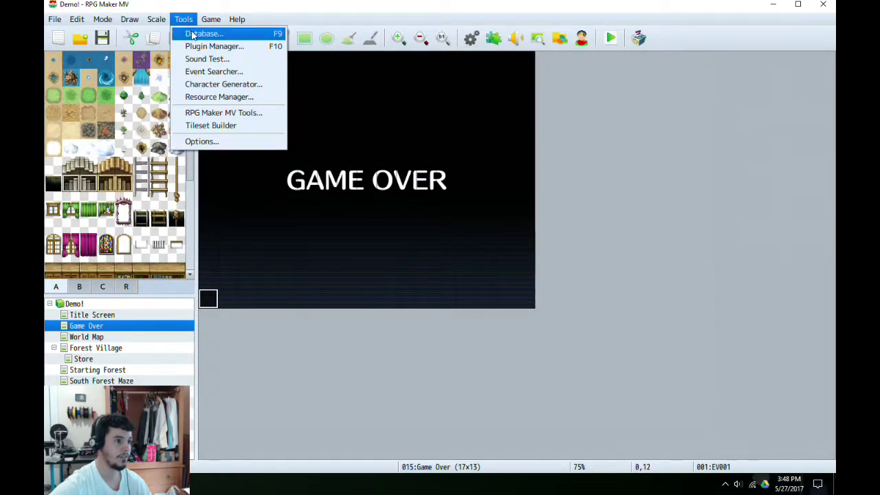
left_click(194, 34)
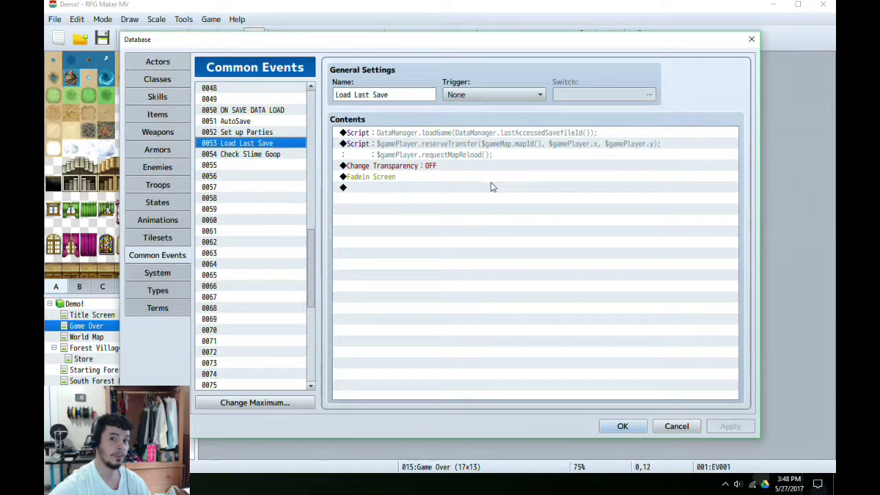
left_click(387, 135)
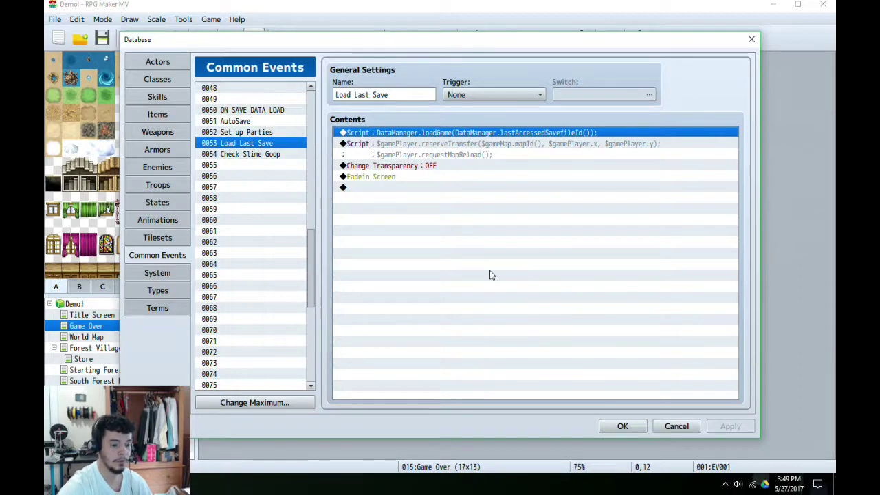
key("Down")
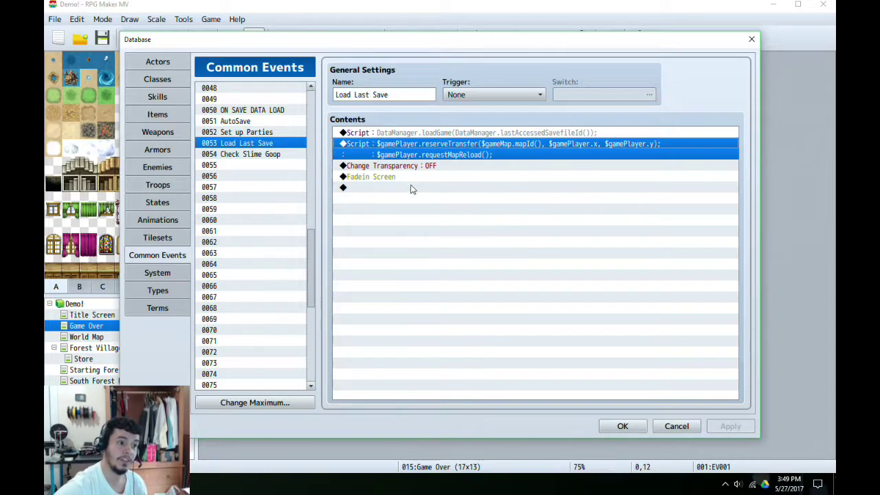
left_click(417, 166)
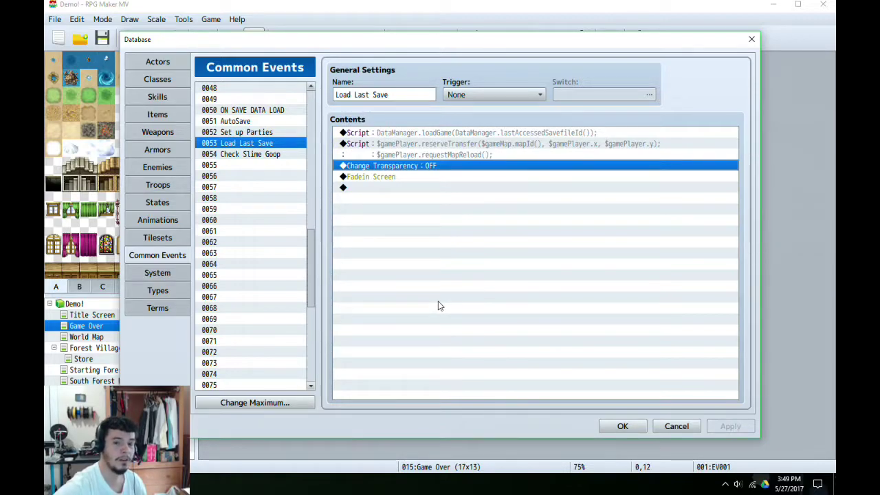
left_click(404, 177)
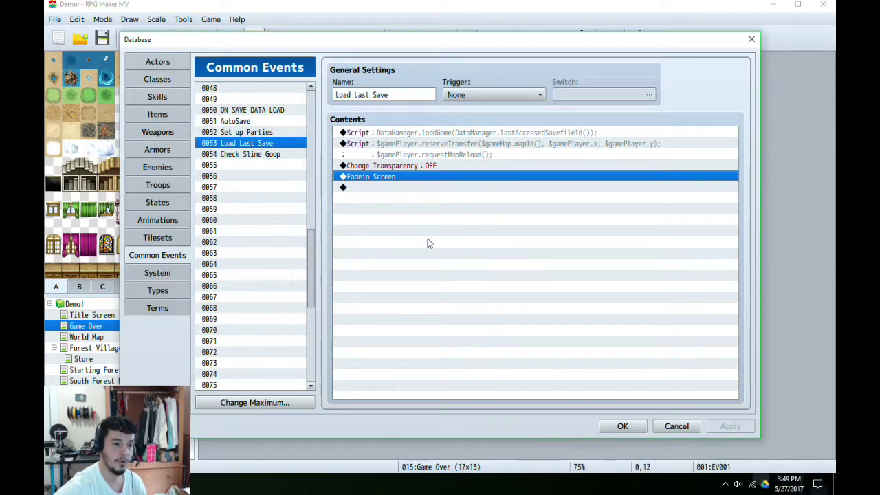
left_click(622, 427)
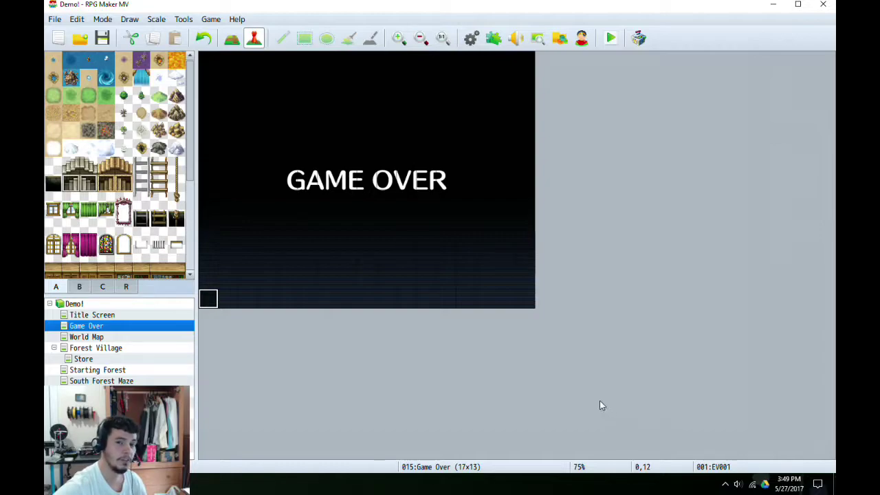
left_click(78, 337)
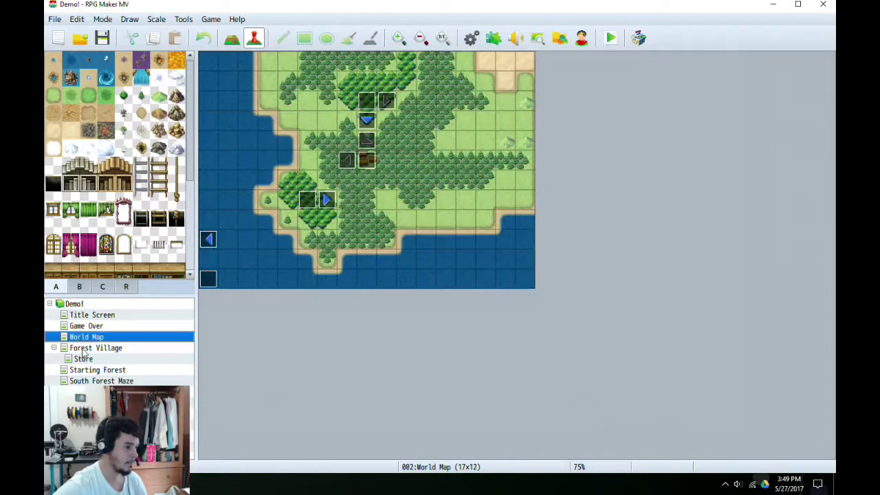
left_click(83, 359)
left_click(85, 349)
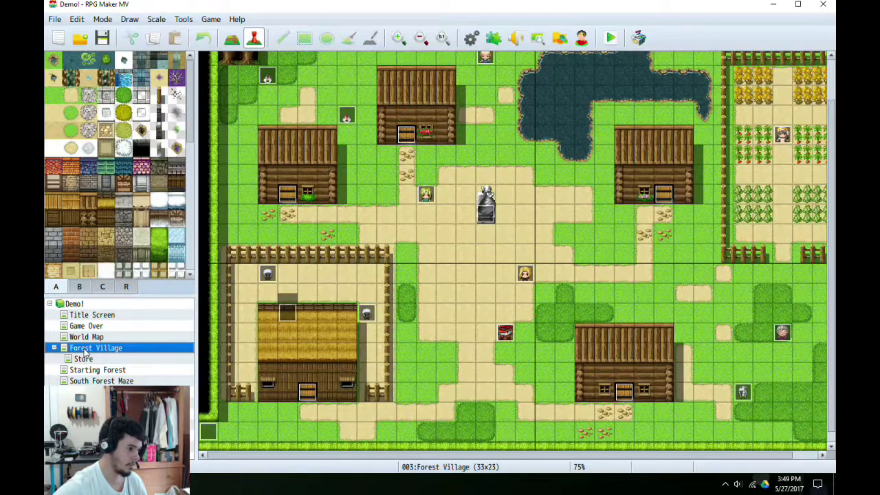
double_click(504, 334)
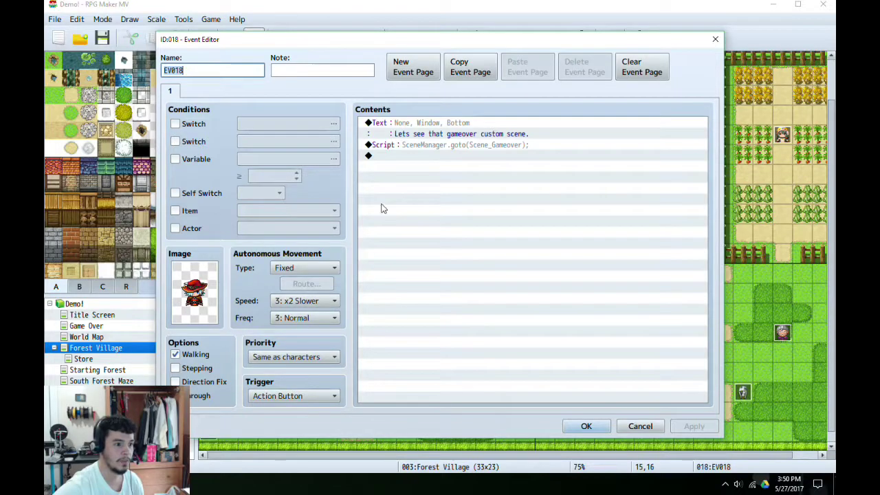
left_click(406, 146)
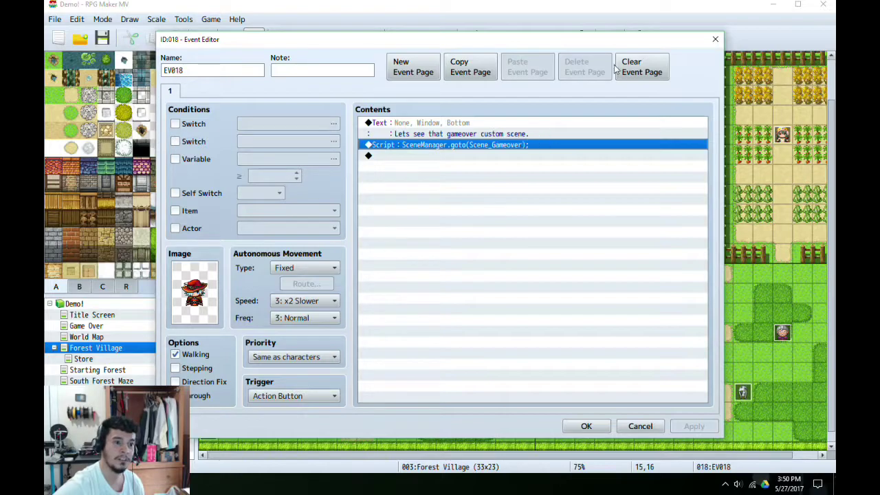
left_click(716, 39)
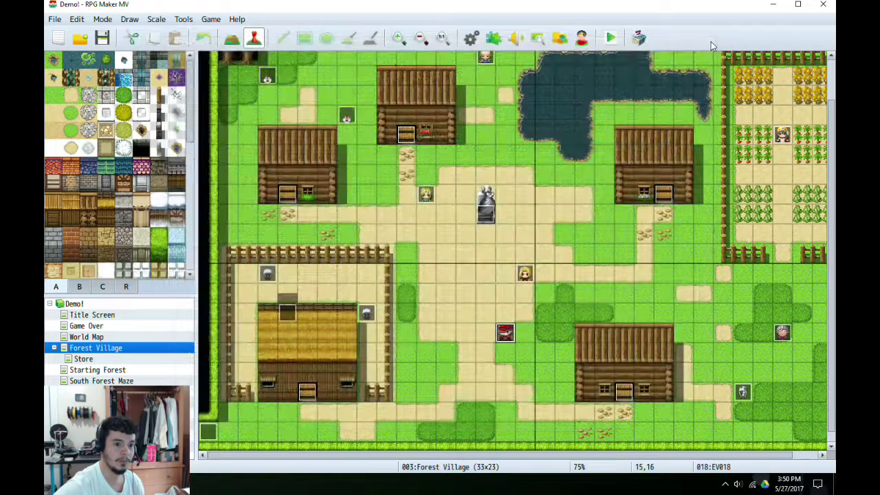
Save the project, start a playtest and load the second save file.
left_click(609, 39)
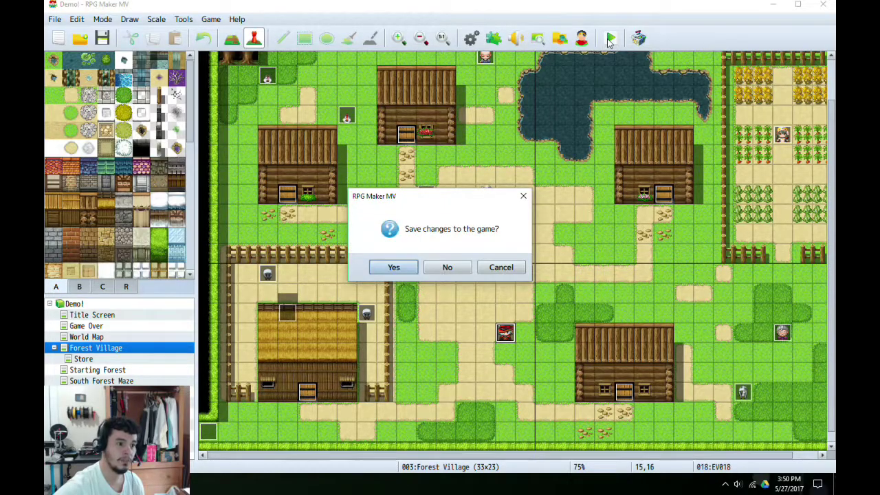
left_click(414, 271)
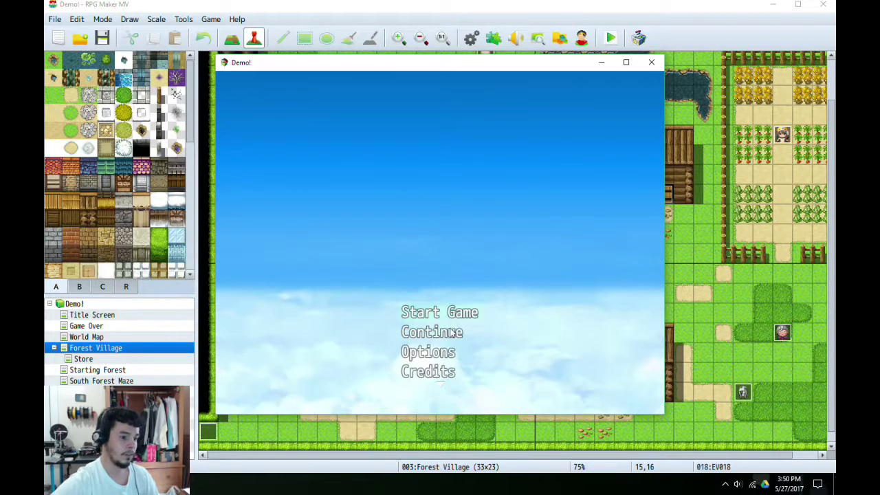
left_click(451, 334)
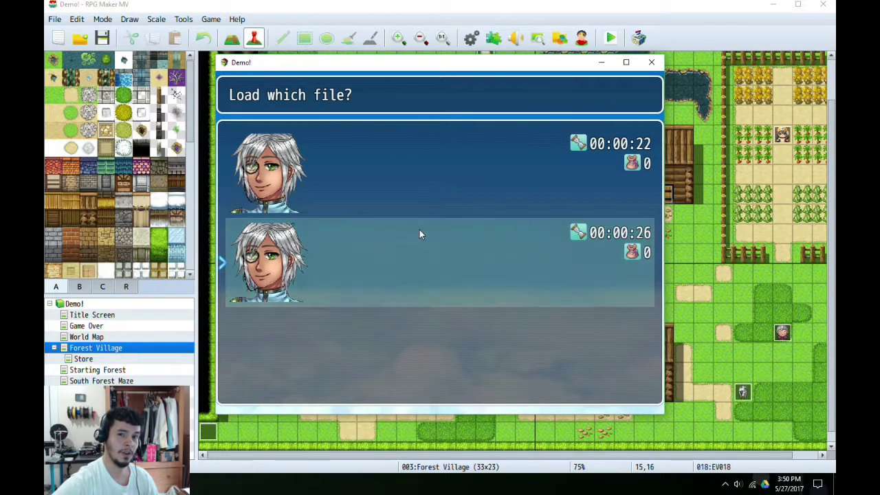
left_click(392, 255)
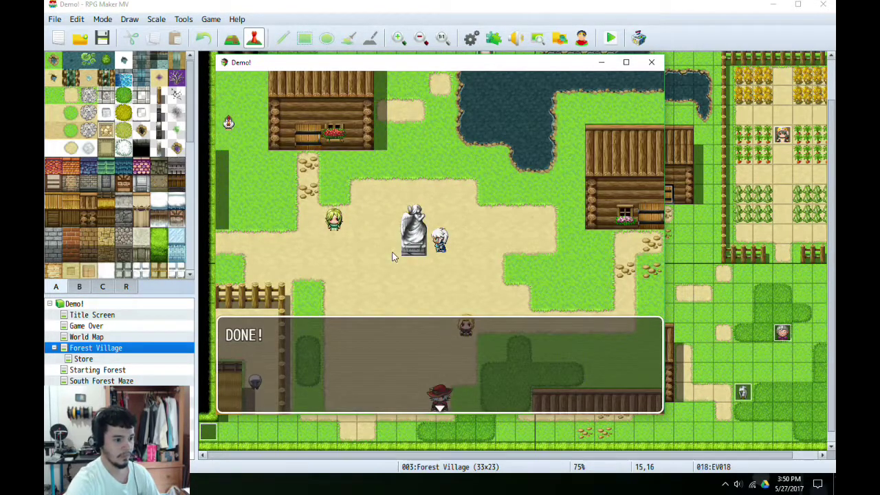
left_click(393, 256)
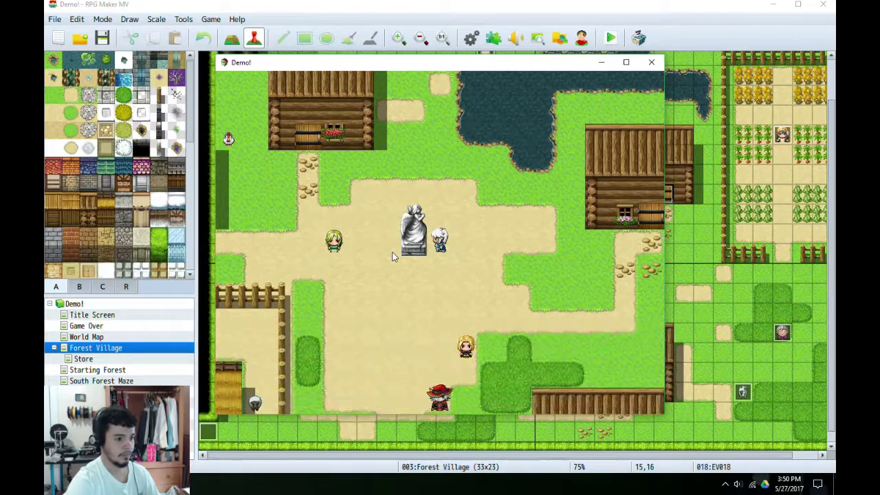
Talk to the red-hatted NPC to trigger Game Over, then answer Yes to 'Load from last save?'.
key("Down")
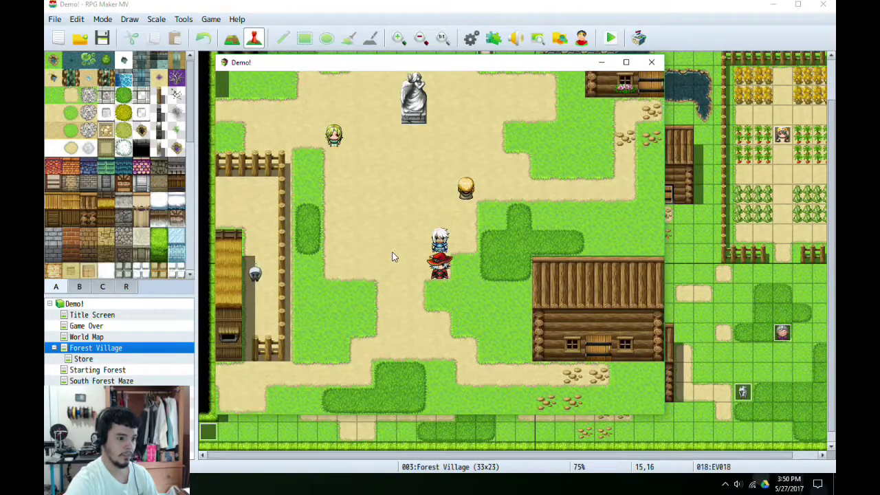
key("Return")
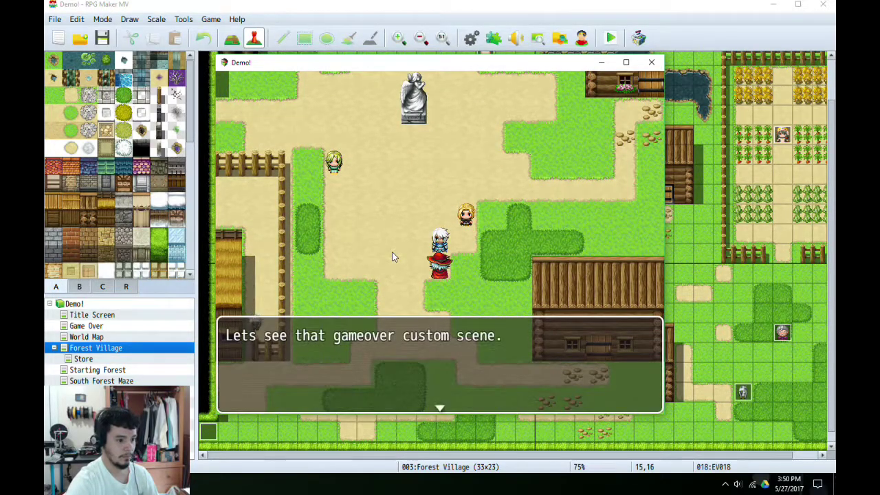
key("Return")
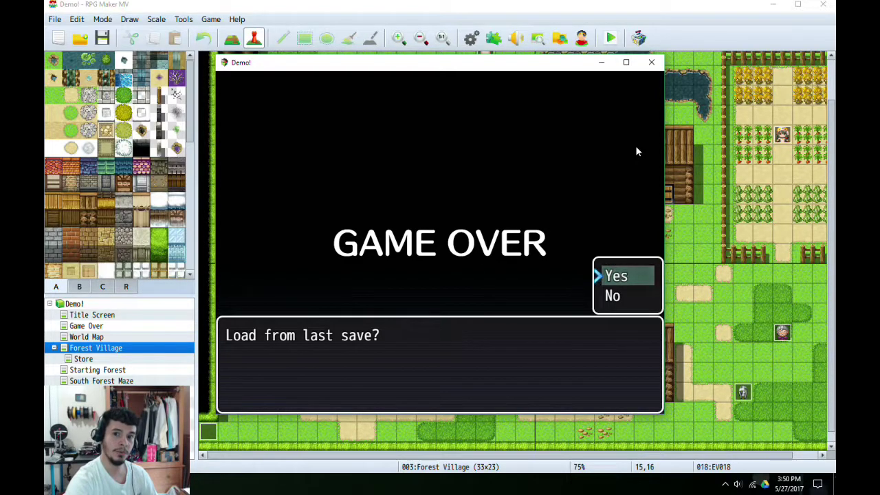
key("Return")
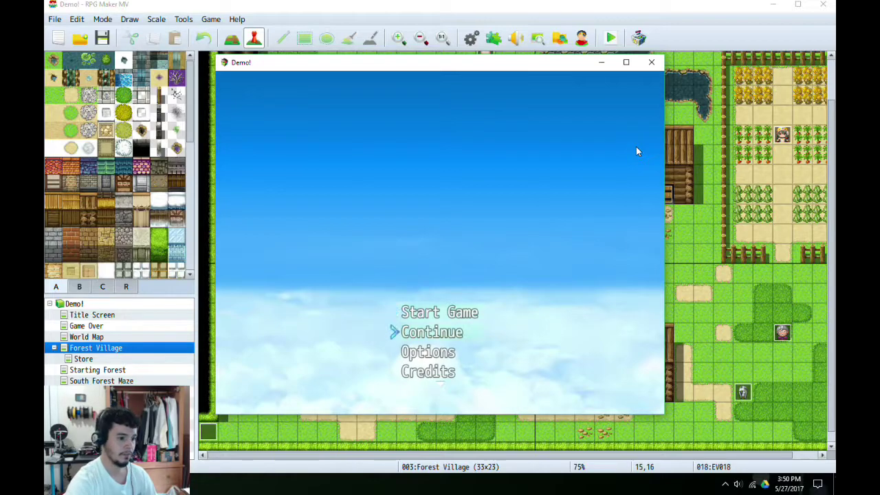
Load the save, trigger Game Over via the NPC again, and choose Yes once more.
key("Return")
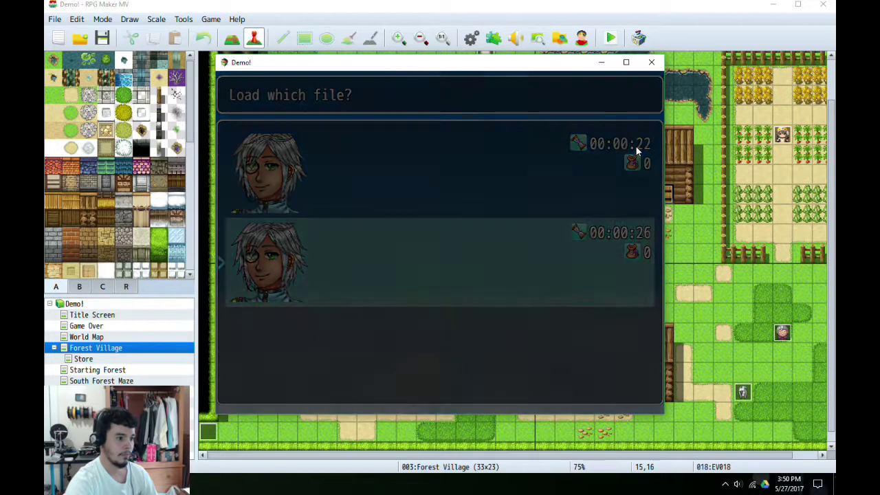
key("Return")
key("Return")
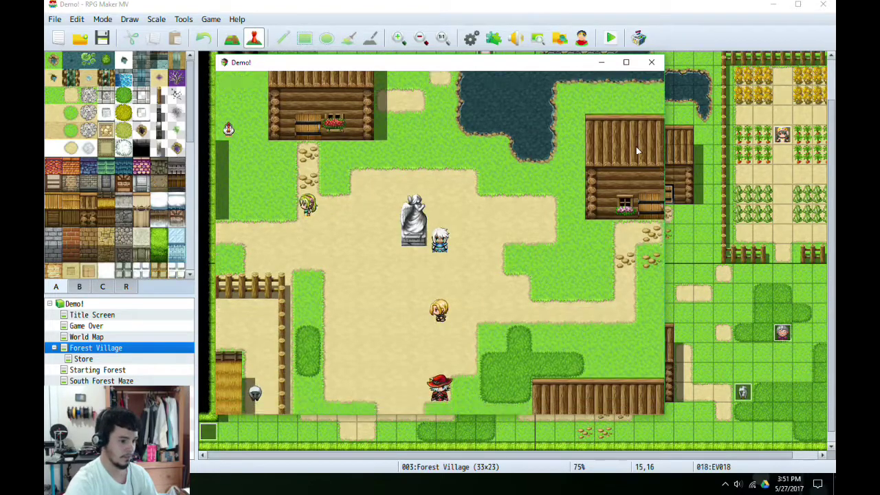
key("Down")
key("Down")
key("Down")
key("Down")
key("Left")
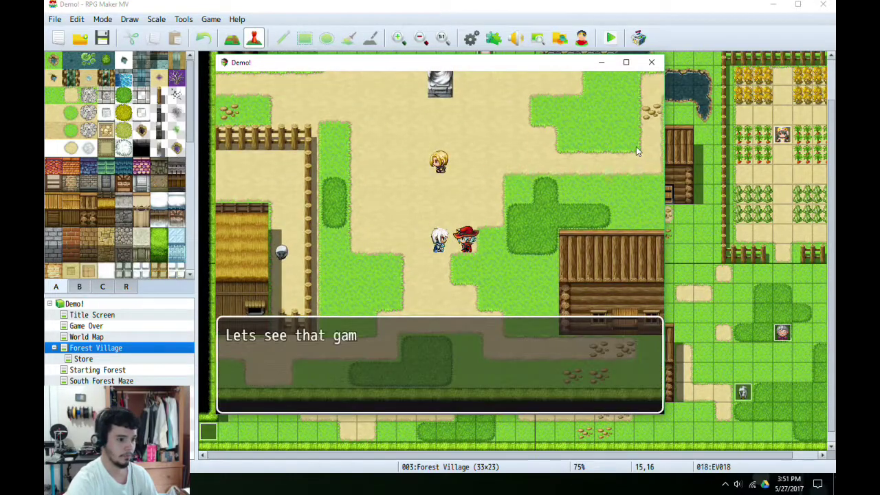
key("Return")
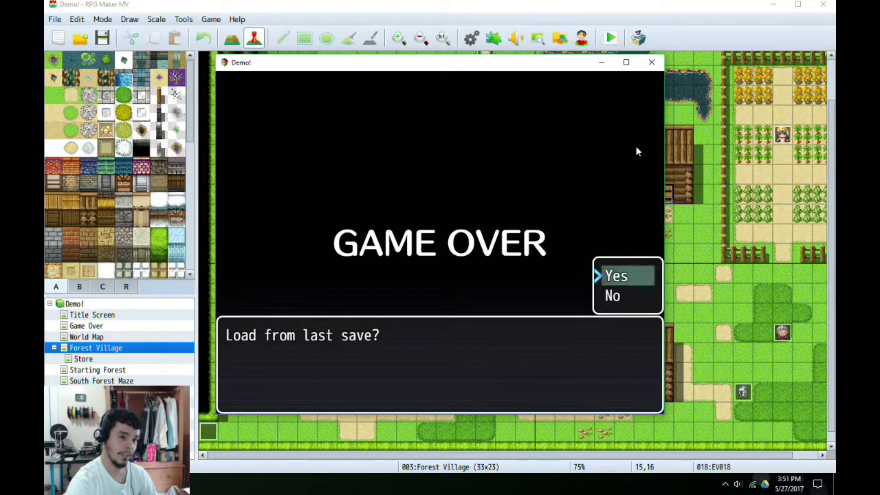
key("Return")
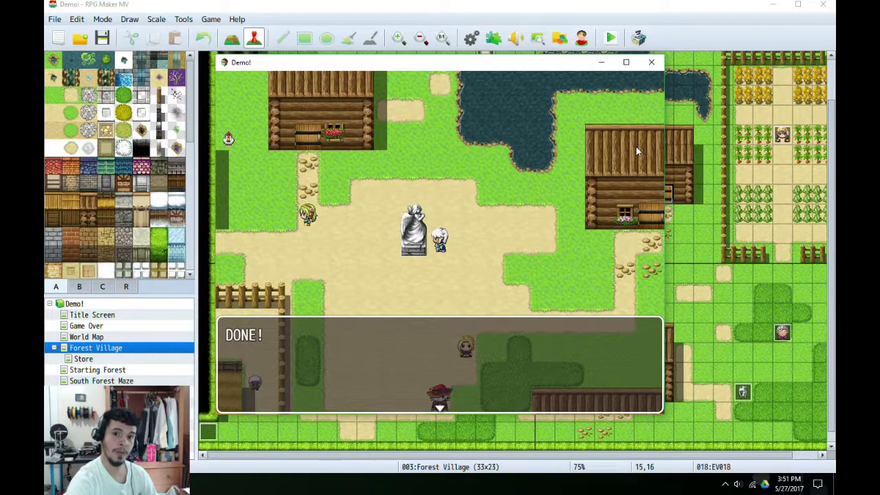
Walk the hero around Forest Village to the statue and accept its autosave offer.
key("Return")
key("Down")
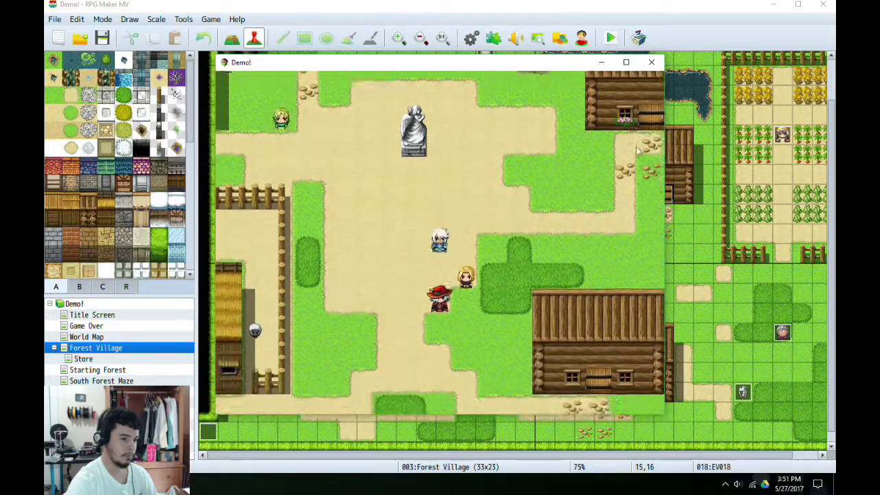
key("Left")
key("Up")
key("Right")
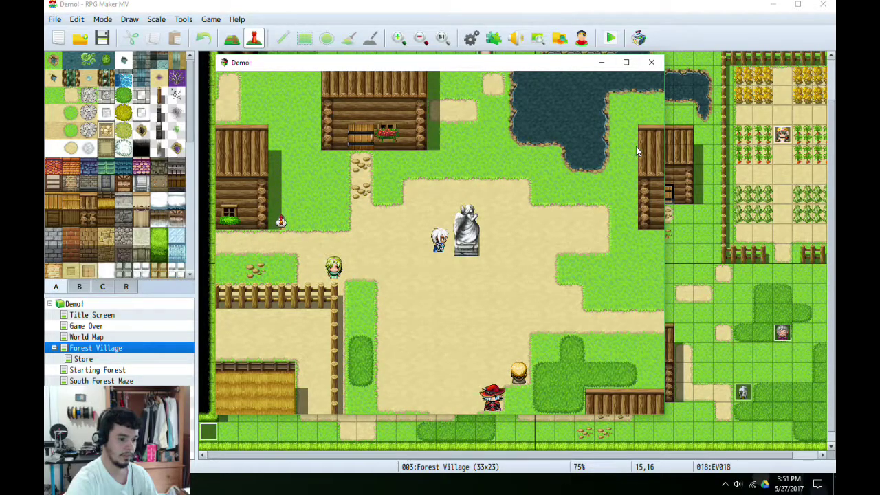
key("Down")
key("Left")
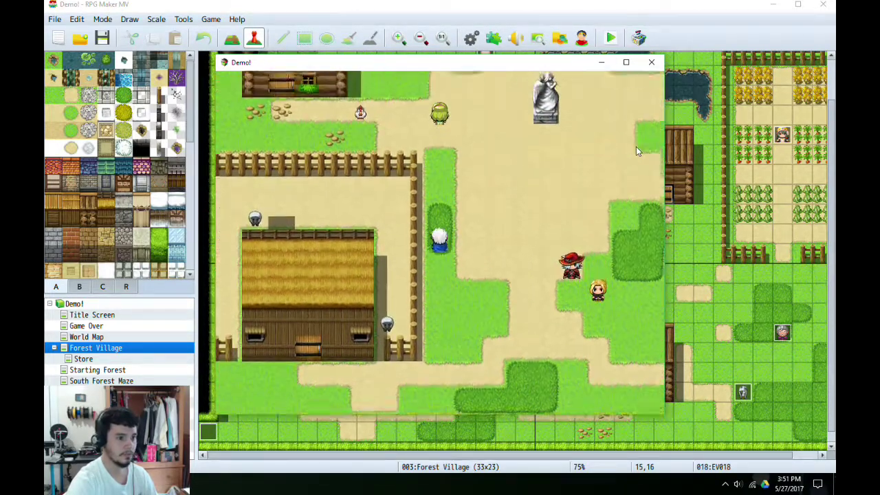
key("Up")
key("Left")
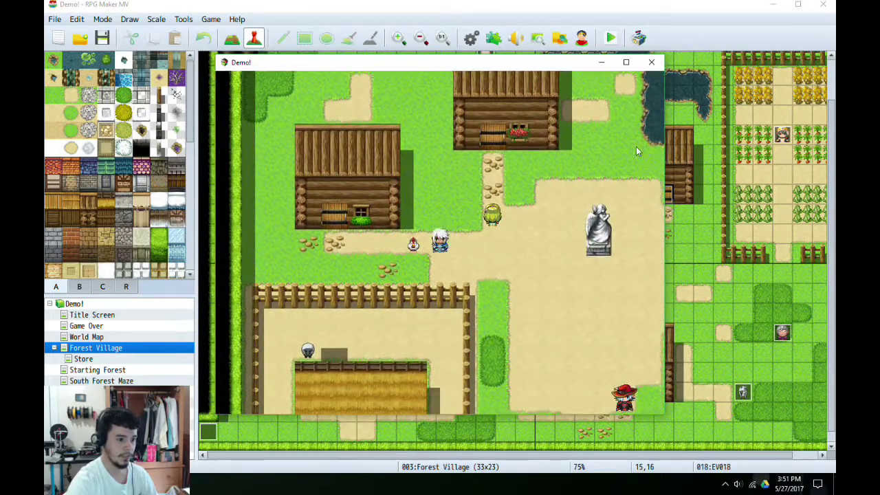
key("Right")
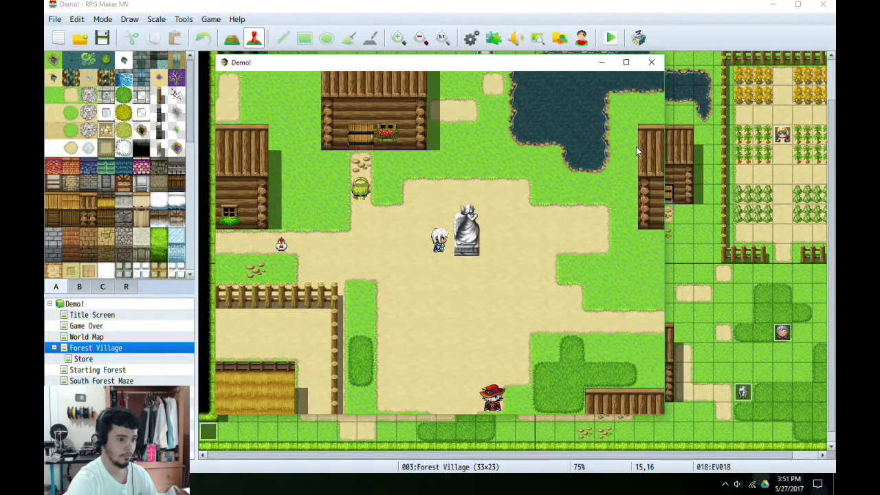
key("Return")
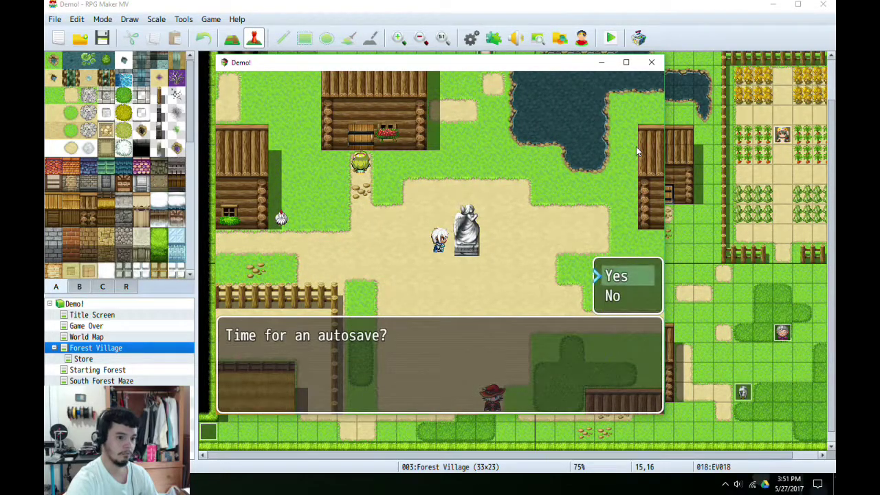
key("Return")
End the game to the title screen, view the save files, then close the playtest.
key("Return")
key("Escape")
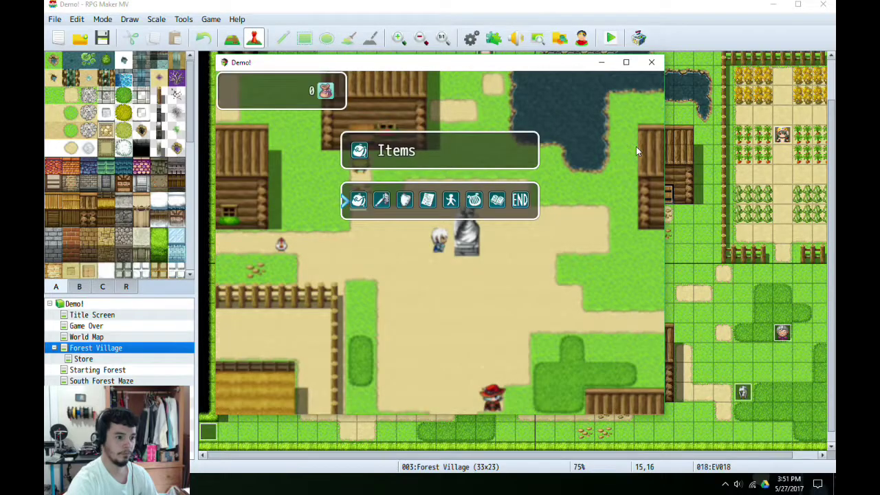
key("Left")
key("Return")
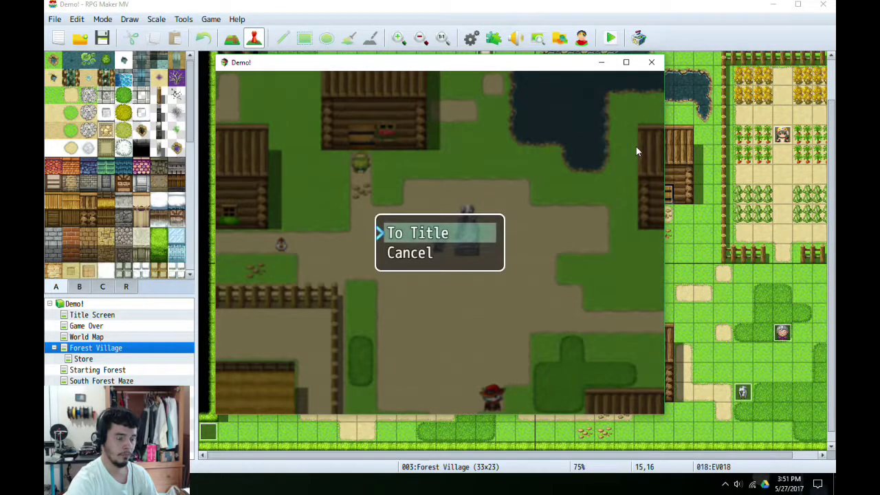
key("Return")
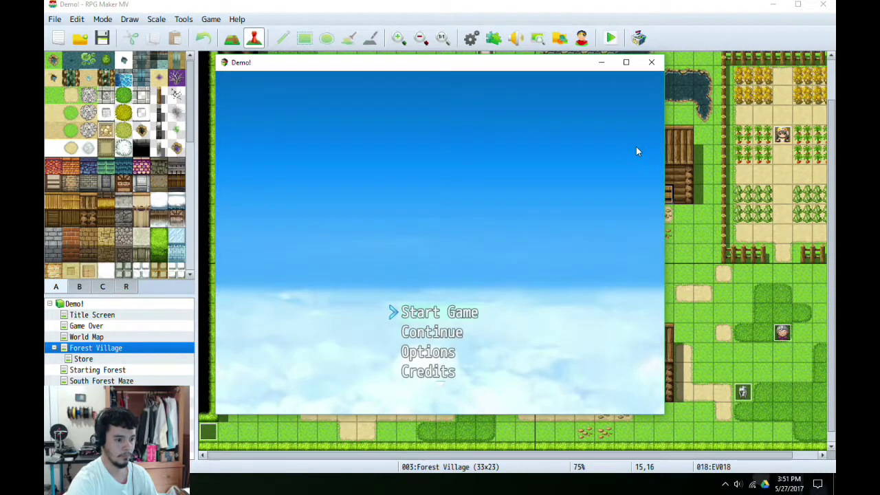
key("Down")
key("Return")
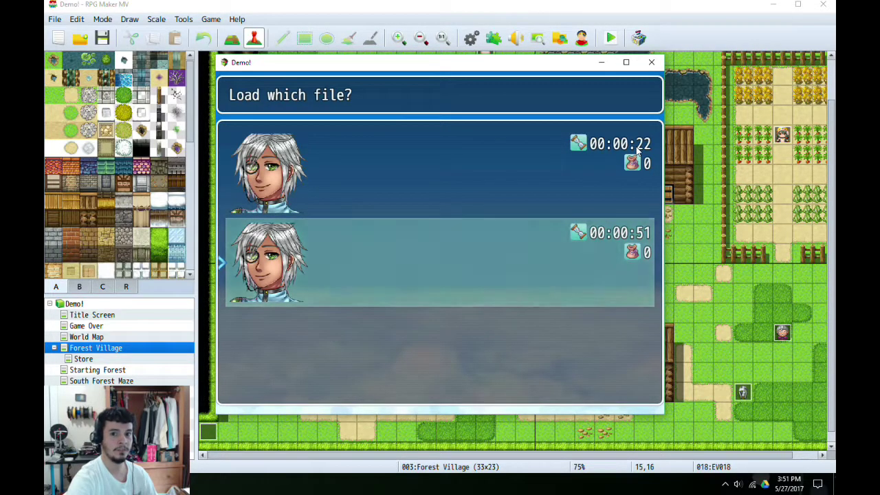
key("Escape")
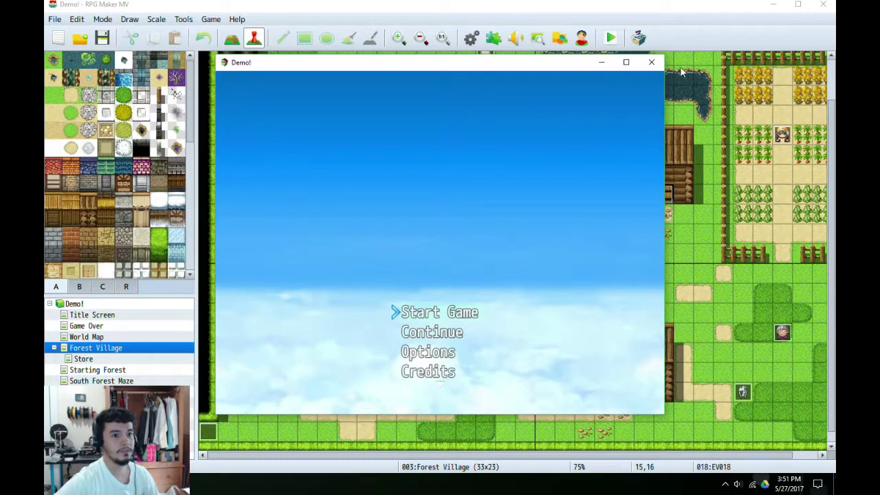
left_click(652, 63)
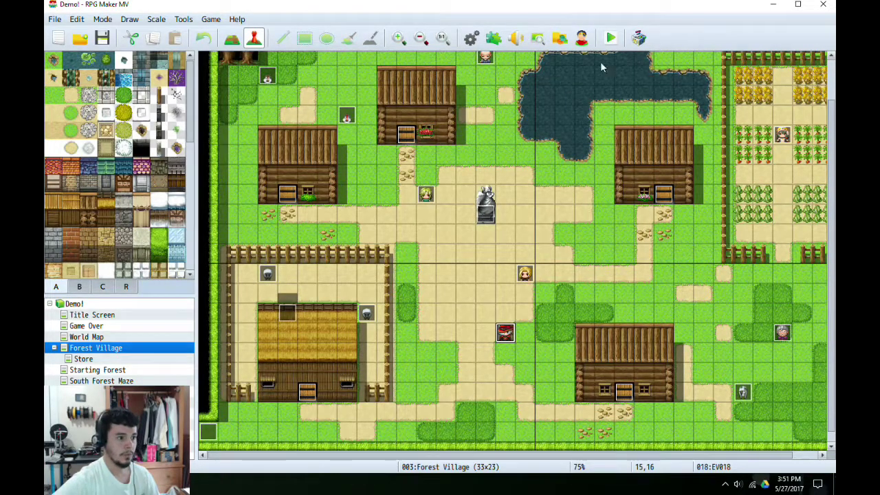
In the Database, delete Change Transparency and Fadein Screen from common event 0053 Load Last Save.
left_click(183, 20)
left_click(196, 32)
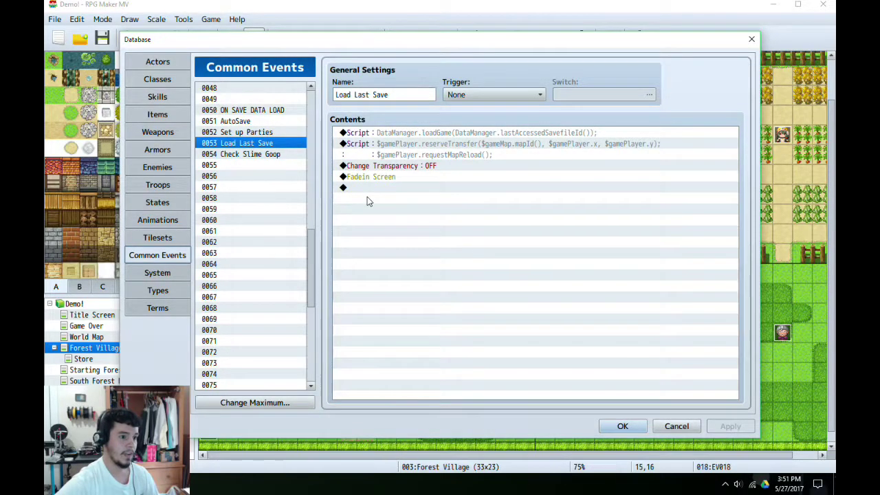
left_click(389, 166)
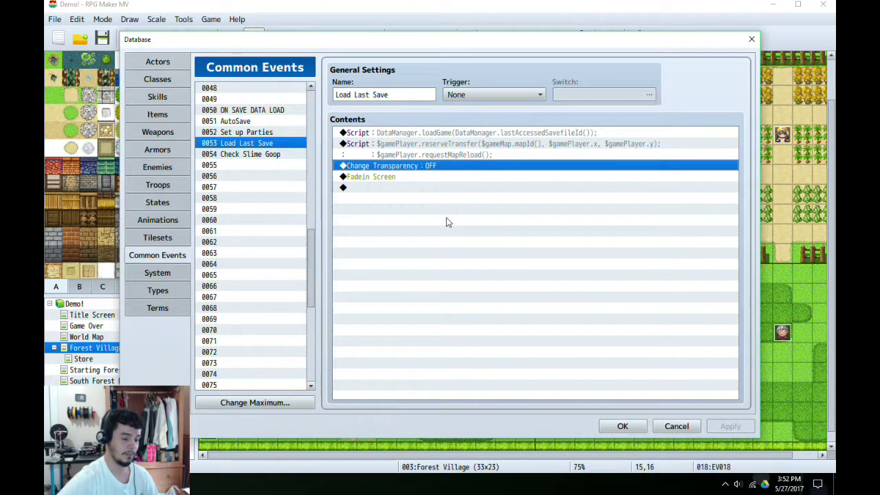
key("Delete")
key("Delete")
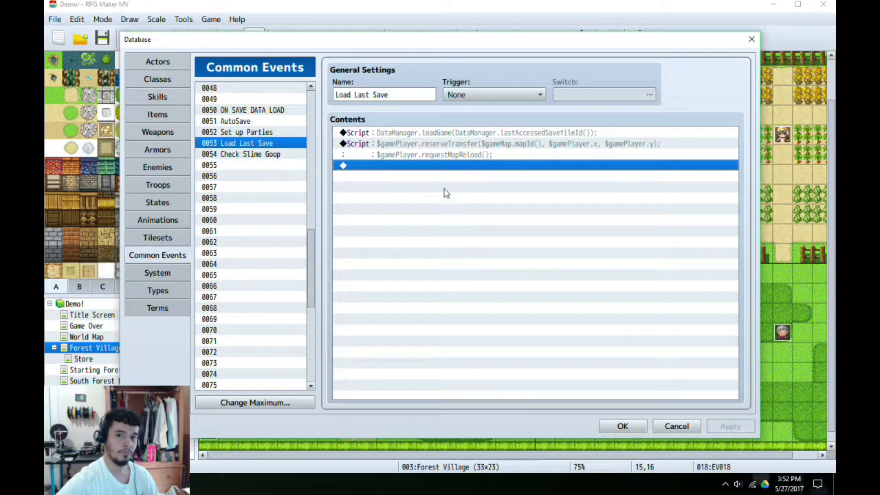
left_click(626, 426)
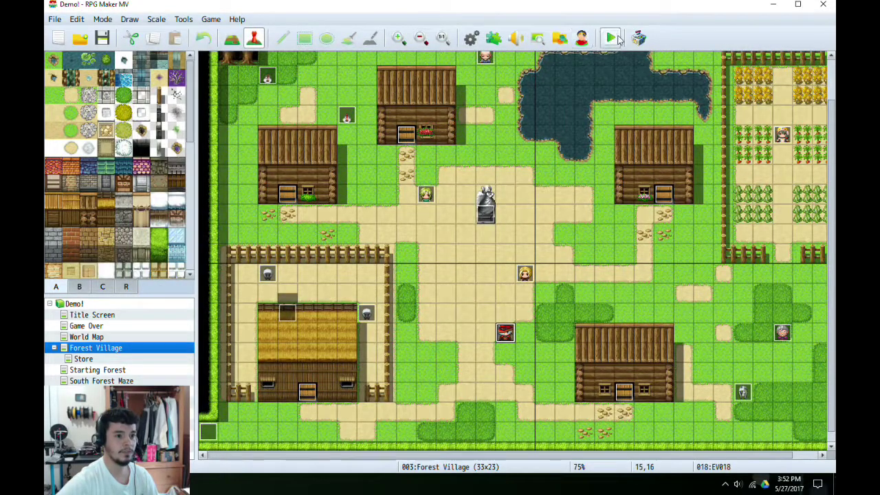
Save changes, playtest, load the second save slot and advance the dialogue to trigger Game Over.
left_click(613, 39)
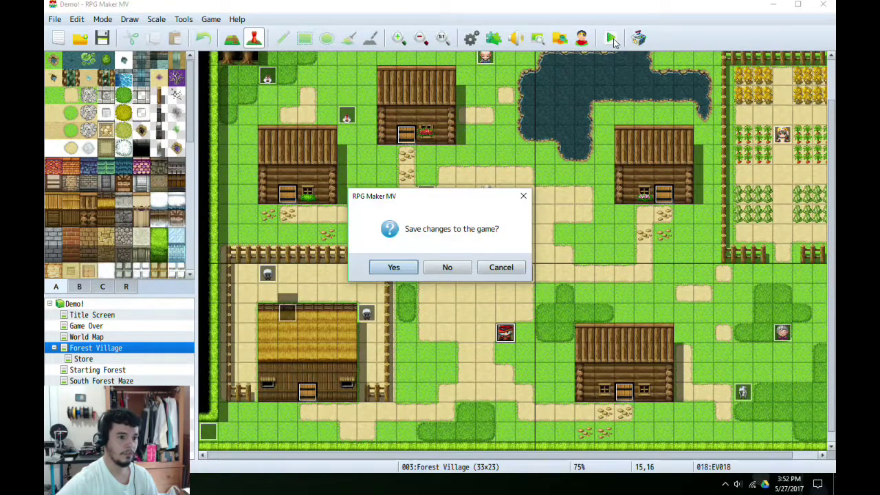
left_click(393, 267)
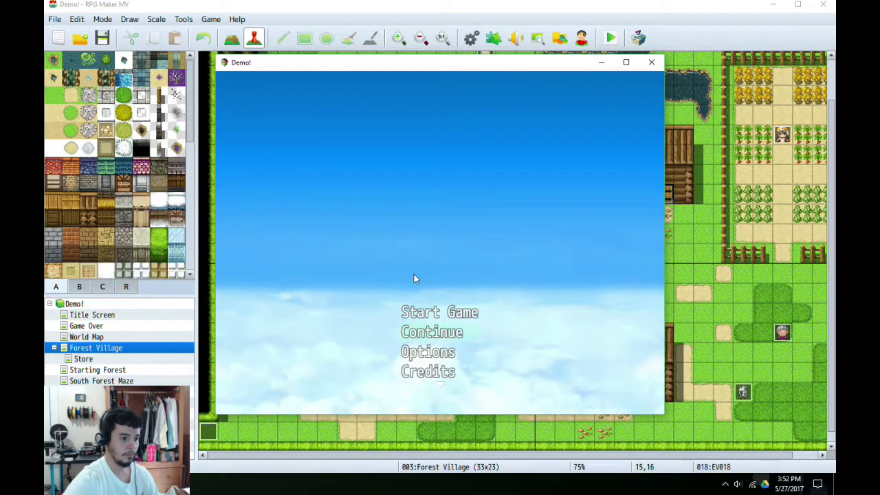
left_click(415, 334)
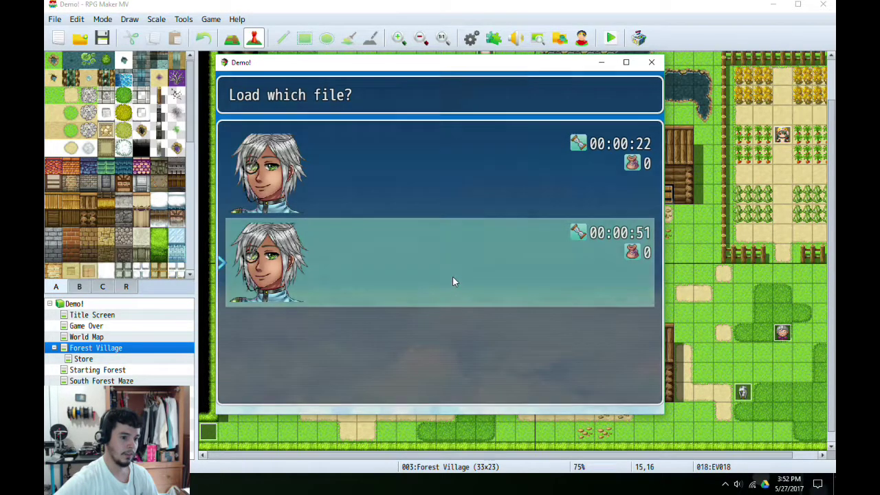
left_click(453, 277)
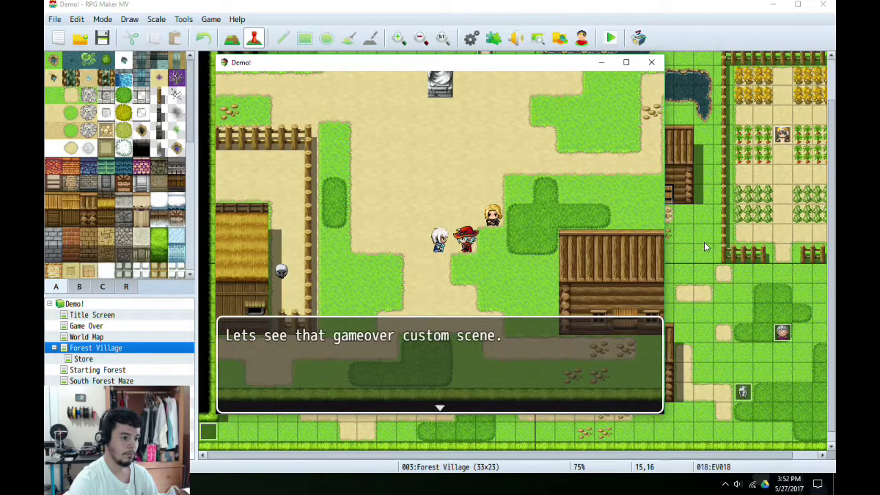
key("Return")
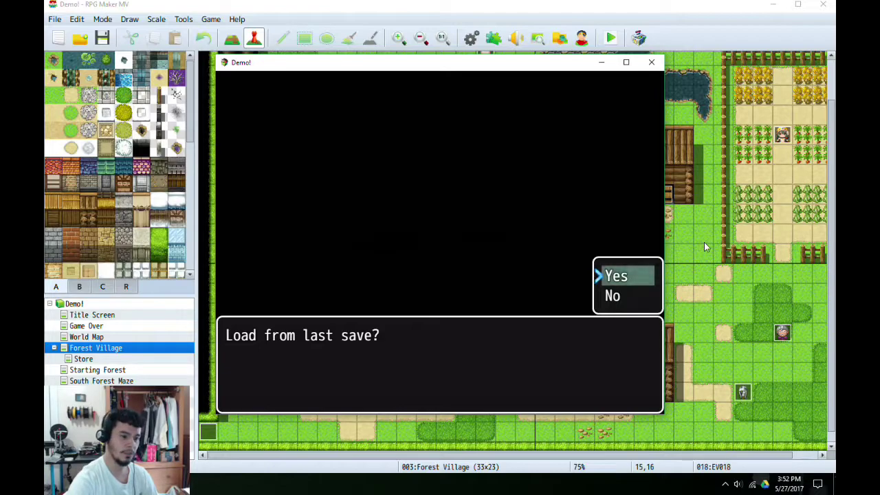
Choose Yes to reload, trigger Game Over again, choose No, and dismiss the DONE! message.
key("Return")
key("Return")
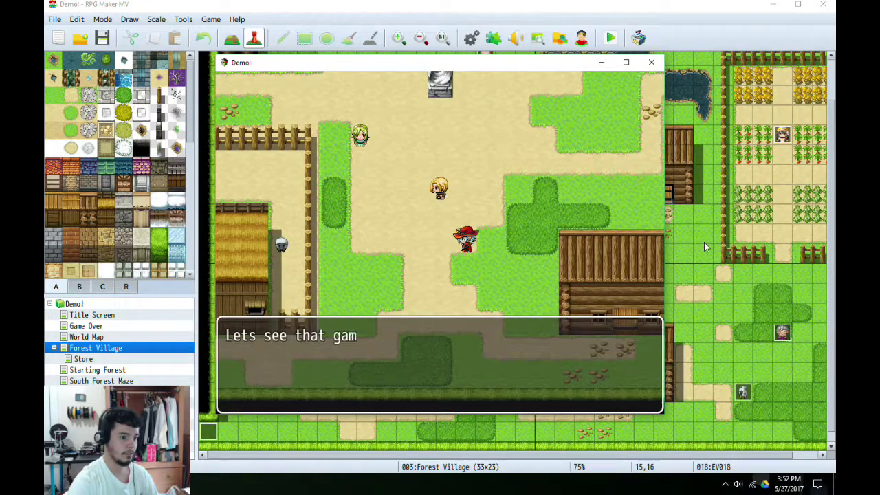
key("Return")
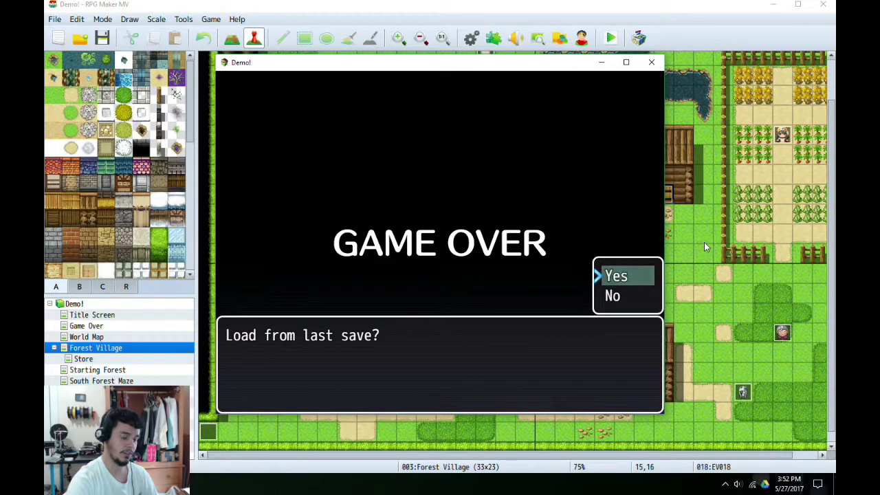
key("Return")
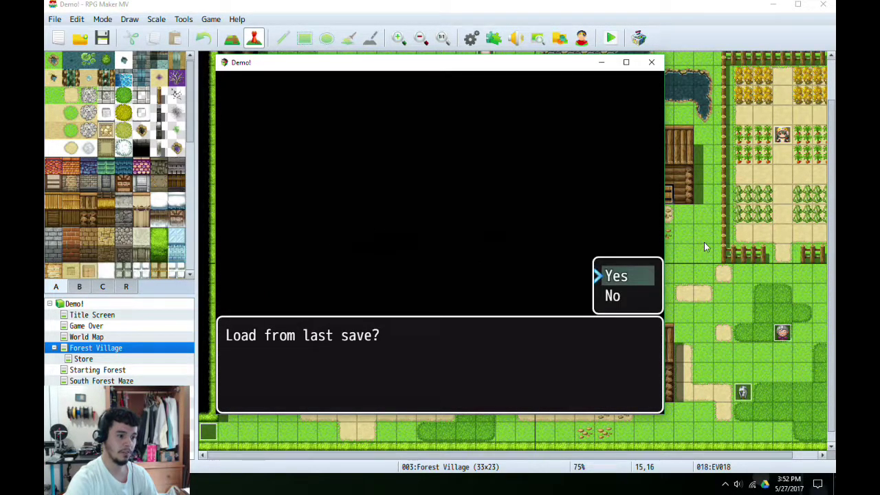
key("Down")
key("Return")
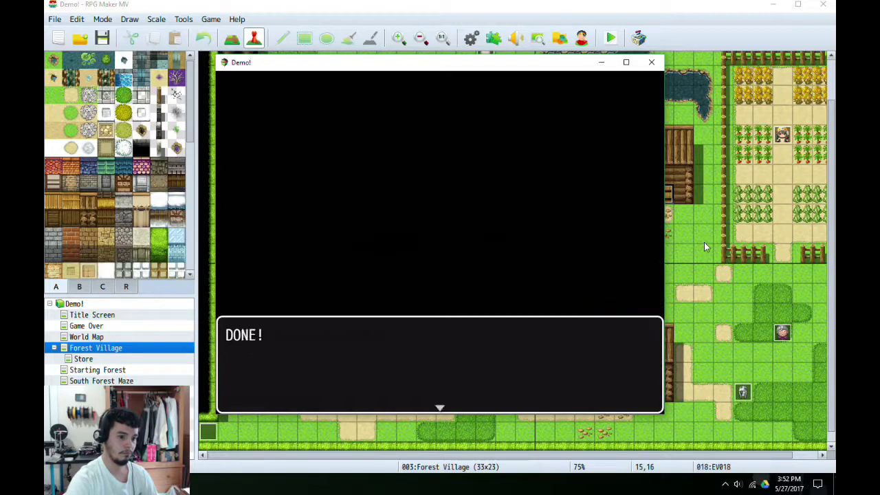
key("Return")
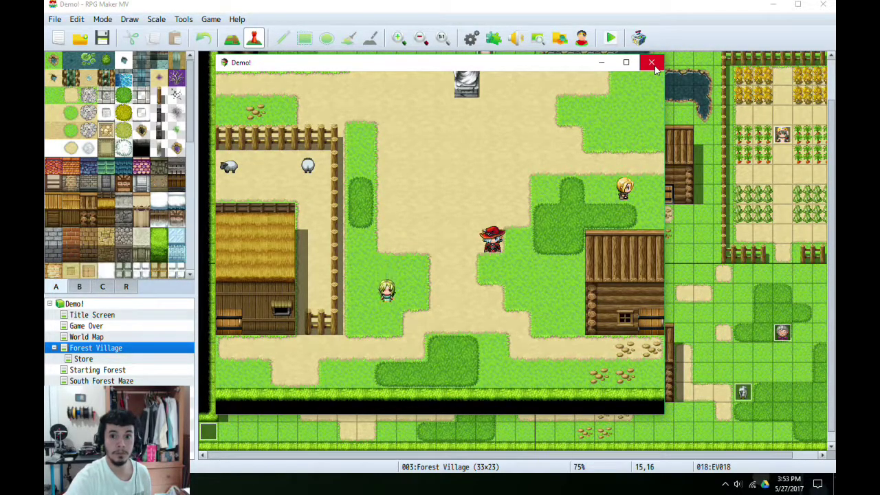
Close the Demo! playtest window.
left_click(654, 65)
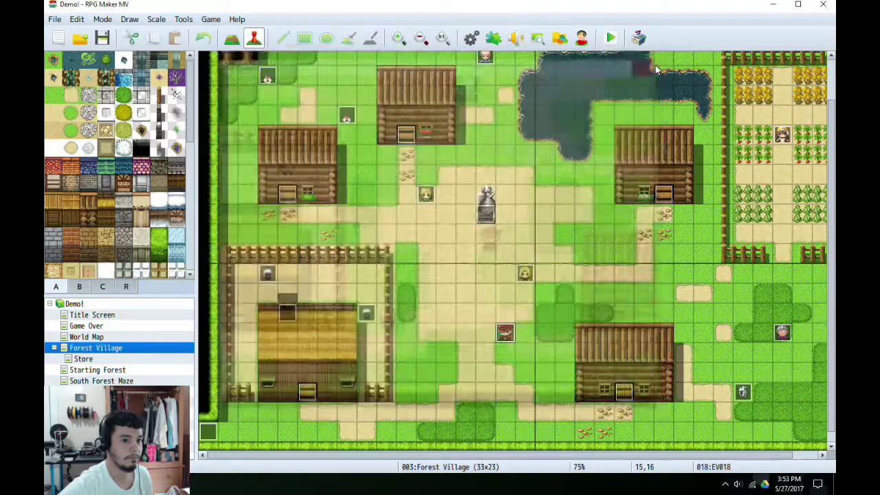